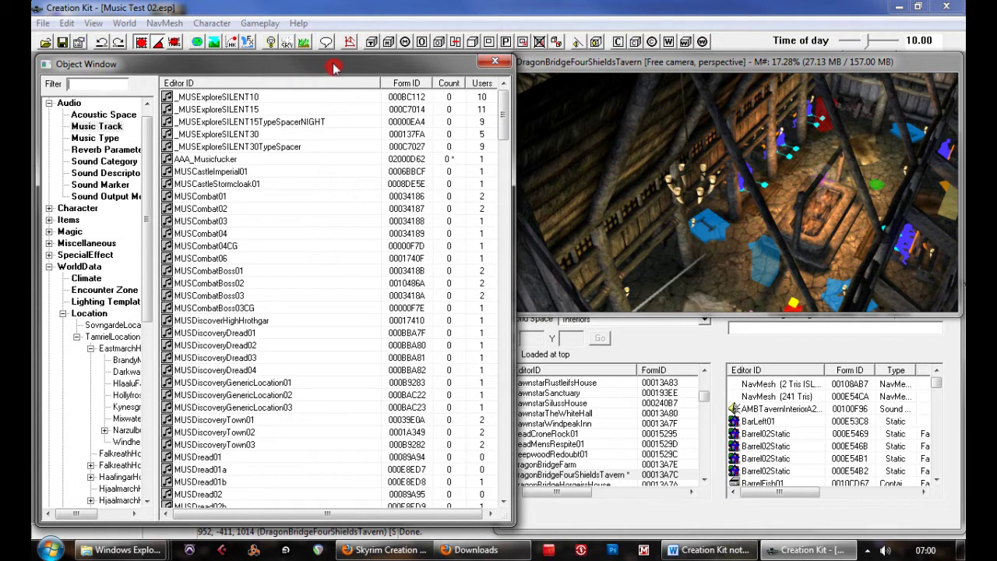
- Switch the Object Window between the music type and music track lists, ending on music tracks
left_click_drag(333, 69, 337, 69)
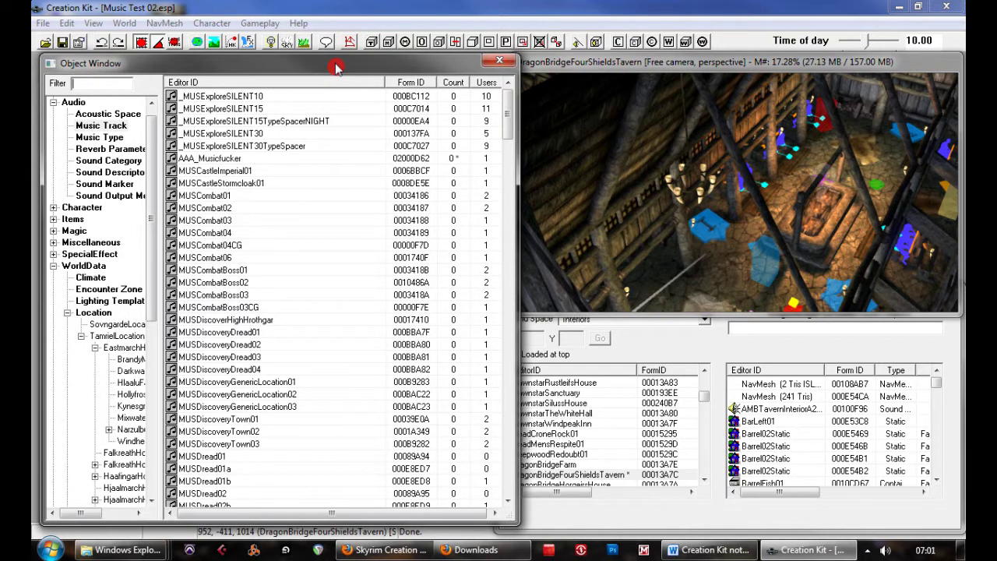
left_click(102, 126)
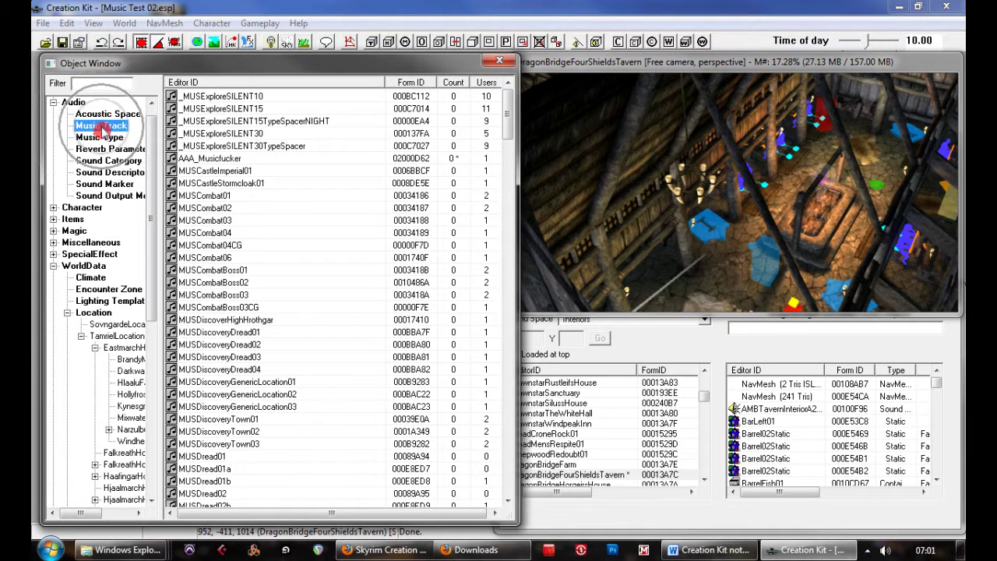
left_click(90, 138)
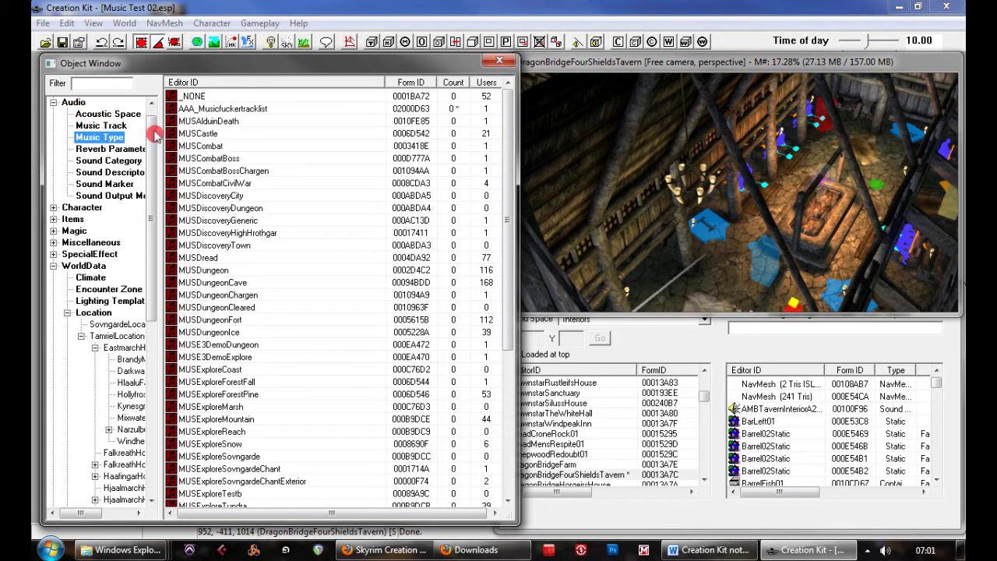
left_click_drag(154, 134, 154, 123)
left_click(109, 137)
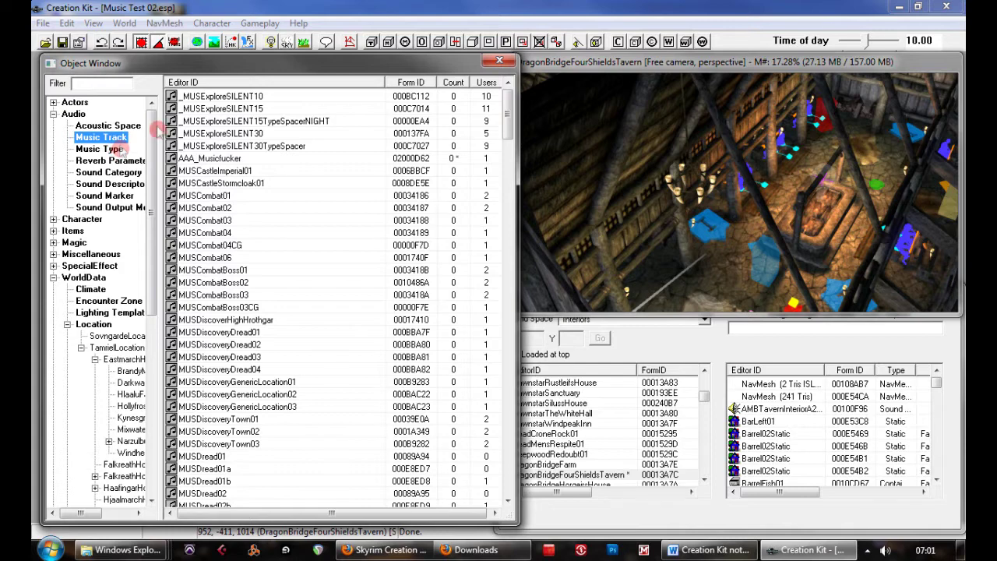
left_click_drag(206, 67, 200, 69)
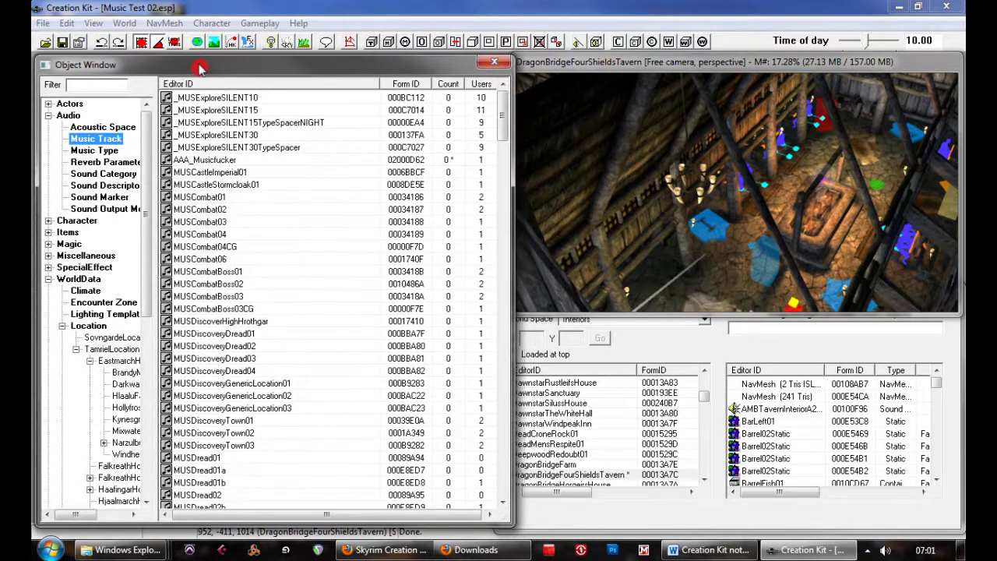
- Open the custom AAA music track record in the track editor via Edit
left_click(221, 161)
right_click(221, 161)
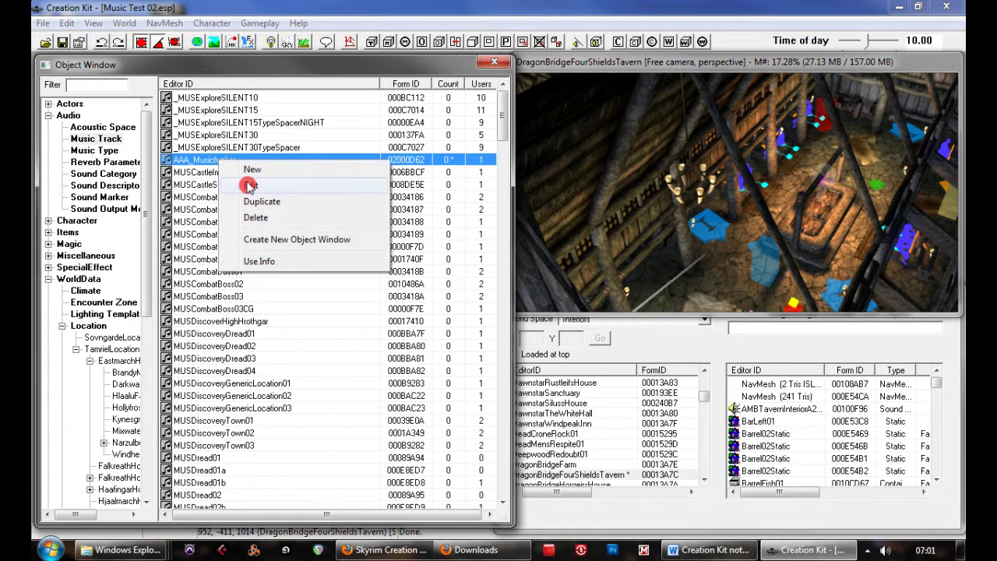
left_click(248, 184)
left_click_drag(383, 78, 436, 89)
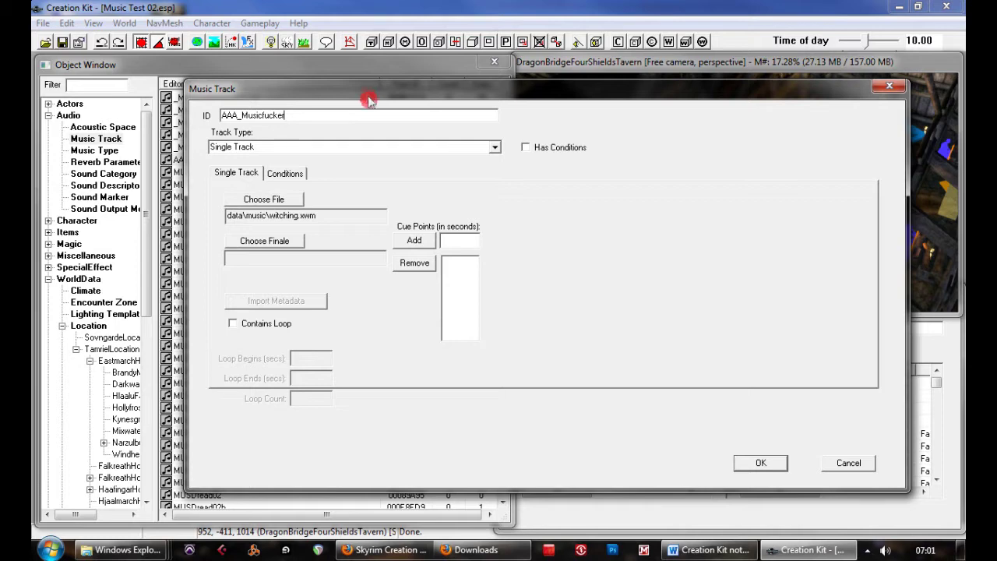
mouse_move(365, 96)
left_mouse_down()
mouse_move(381, 139)
mouse_move(377, 106)
left_mouse_up()
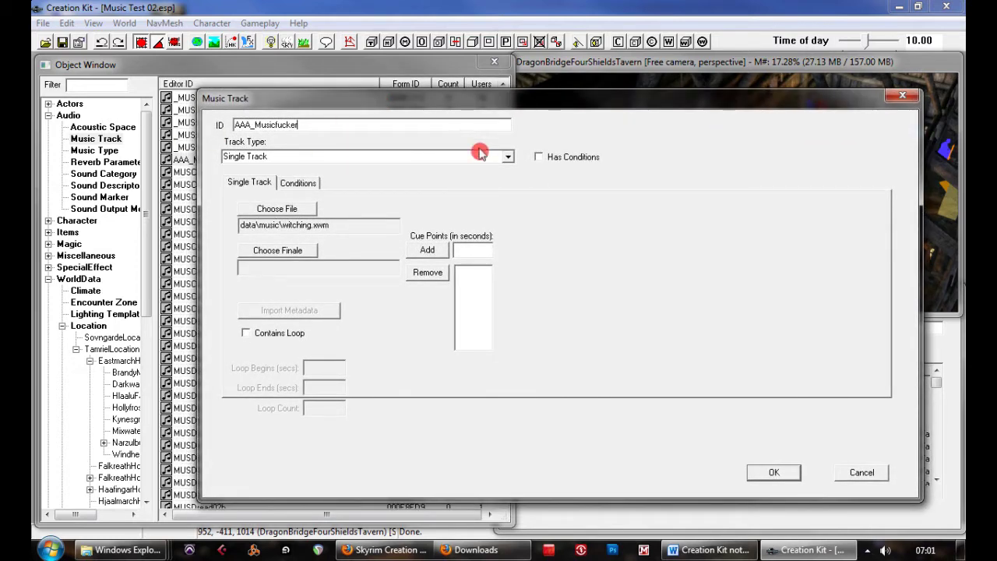
- Keep the Track Type as Single Track and review the Conditions and Single Track tabs
left_click(507, 156)
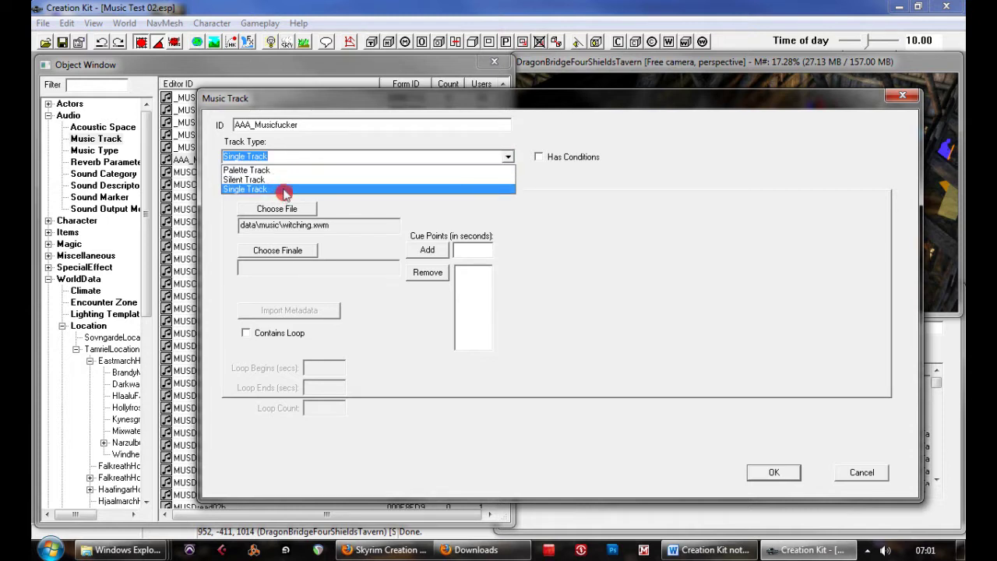
left_click(289, 193)
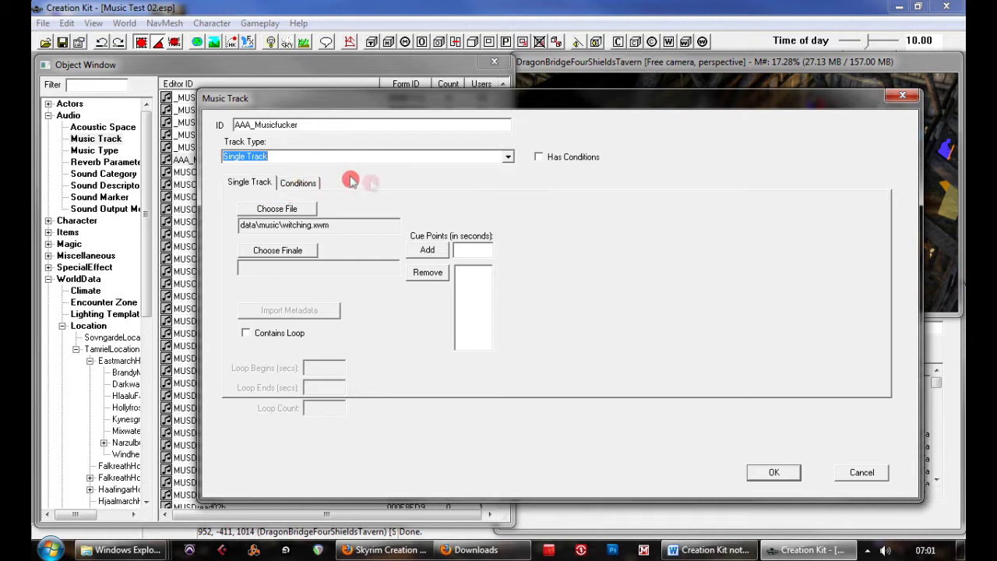
left_click(297, 182)
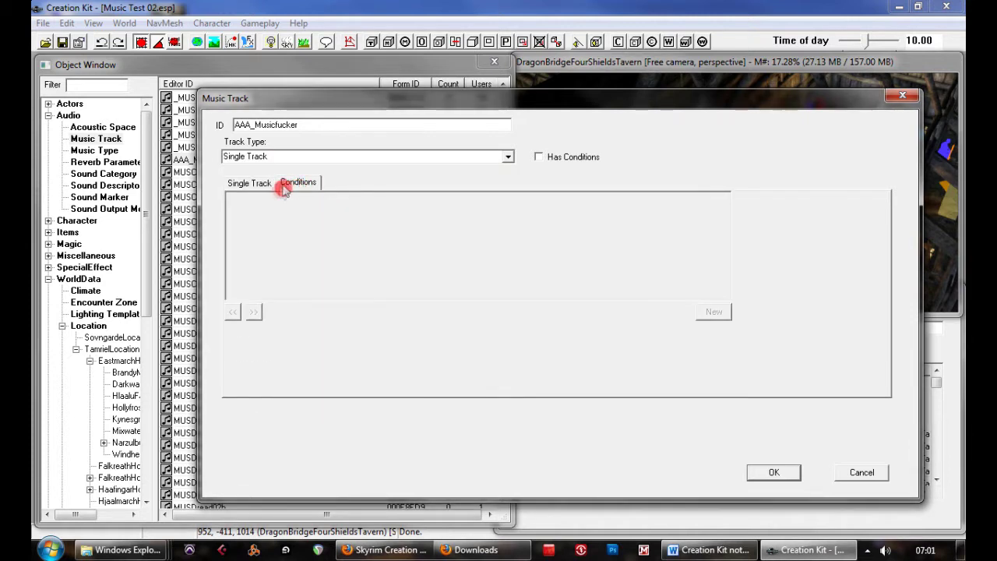
left_click(253, 187)
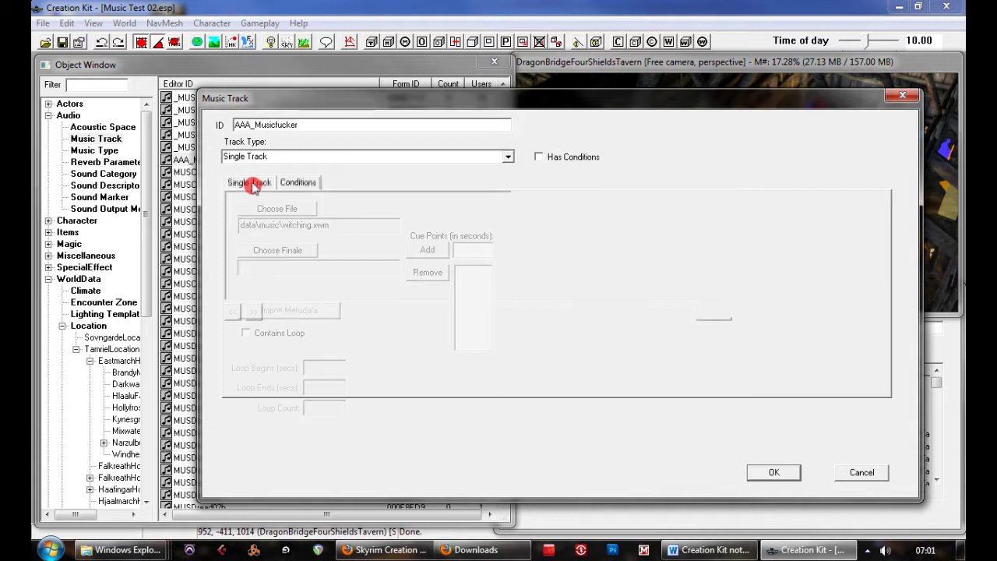
left_click(226, 220)
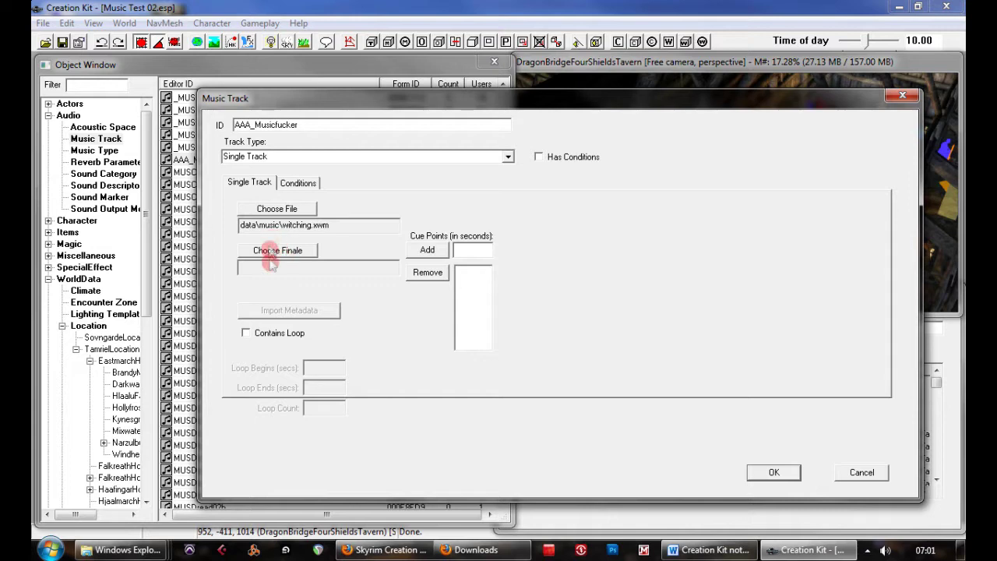
left_click(277, 210)
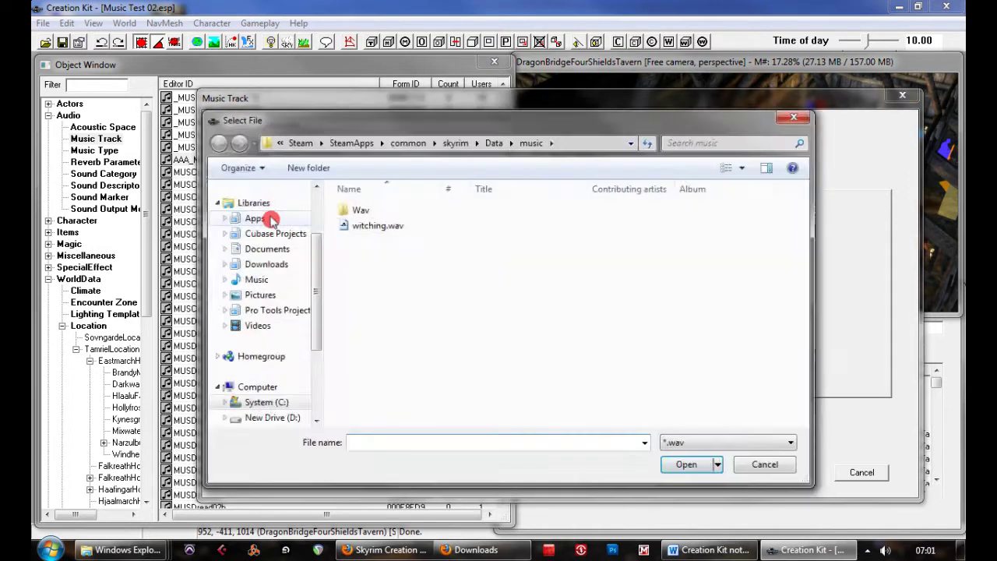
- Select witching.wav in the Data\music folder, check the file types, and clear the File name box
left_click_drag(383, 123, 482, 116)
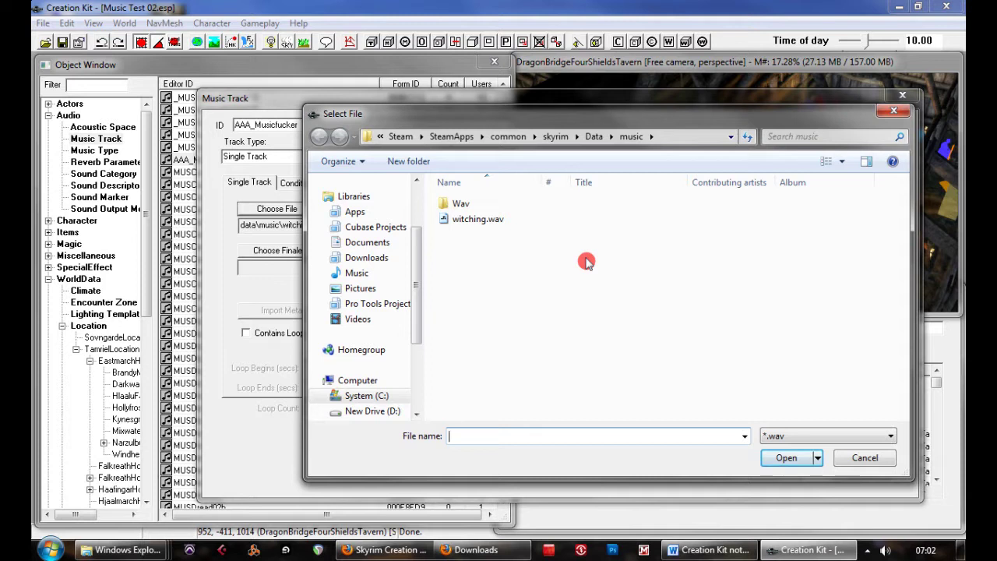
left_click(489, 219)
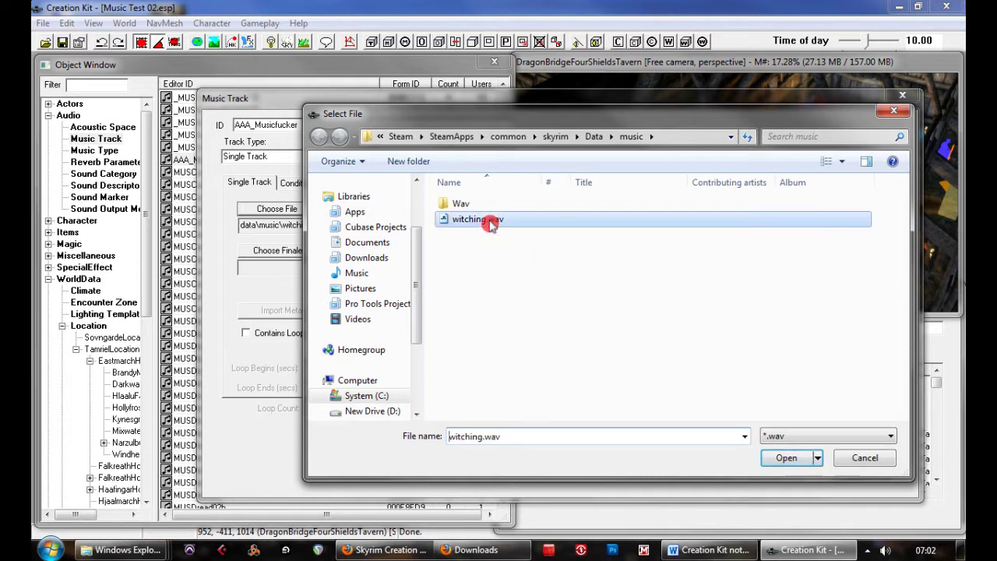
left_click(875, 436)
left_click(832, 438)
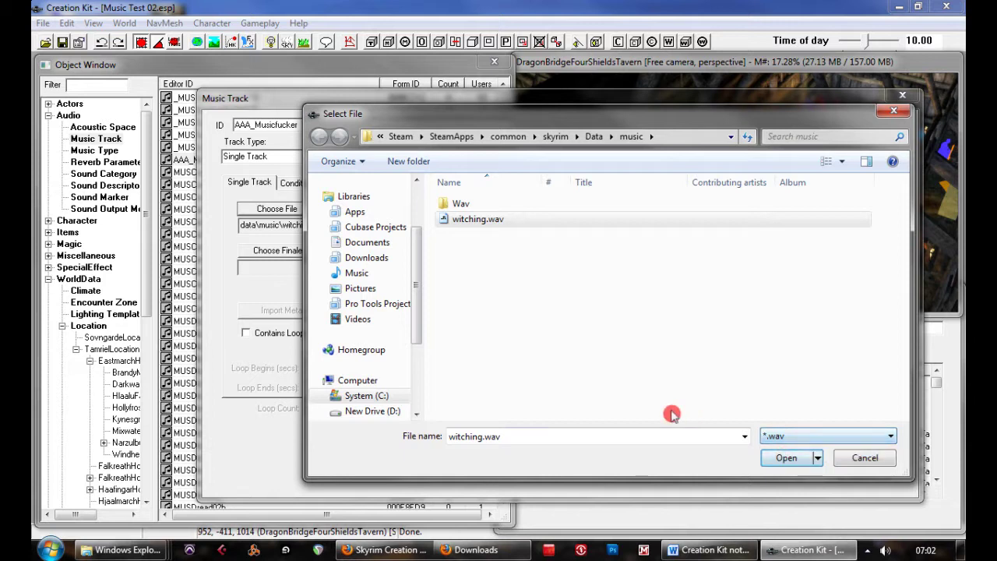
double_click(498, 436)
key("BackSpace")
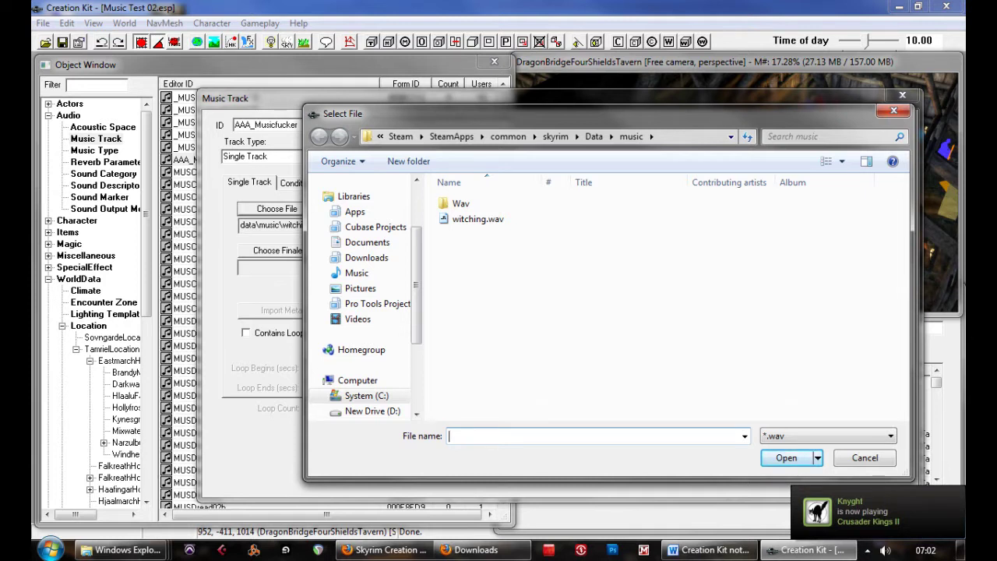
- List all files with the *.* filter, select witching.xwm, and cancel the picker
type("*")
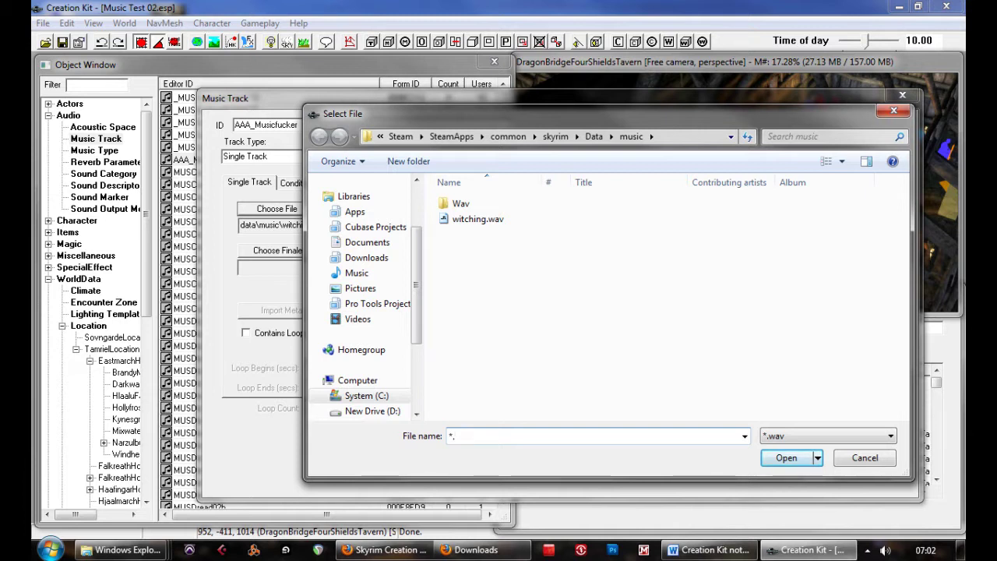
type(".*")
left_click(449, 443)
key("Return")
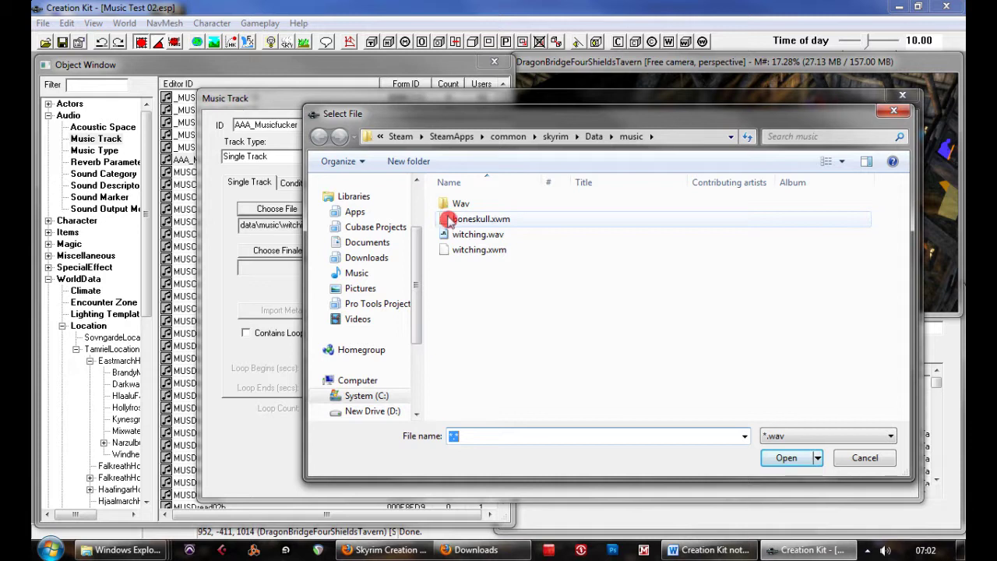
left_click(467, 249)
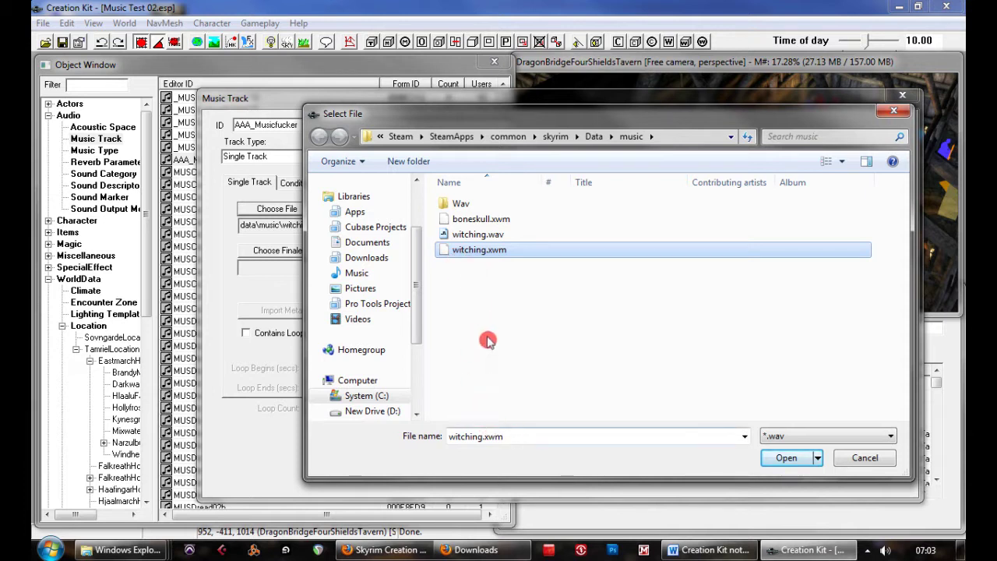
left_click(479, 222)
left_click(476, 251)
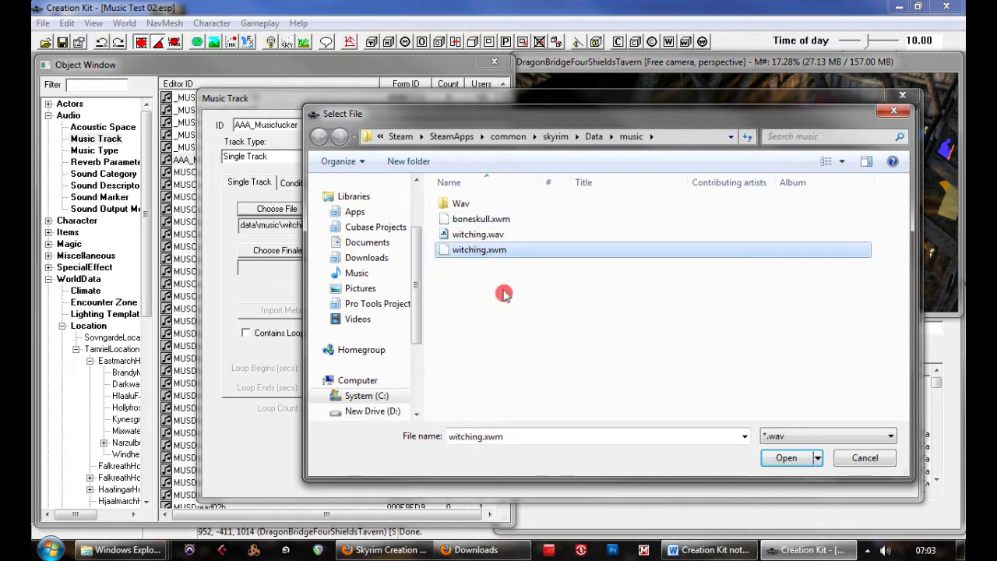
left_click(864, 460)
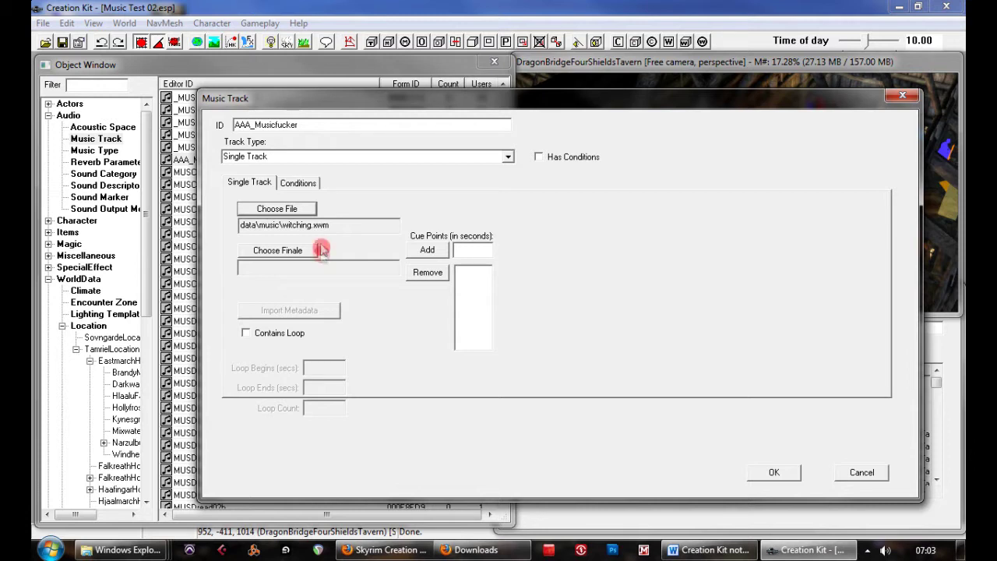
- Review the track's cue point, looping and data\music\witching.xwm path, then cancel without changes
left_click(297, 255)
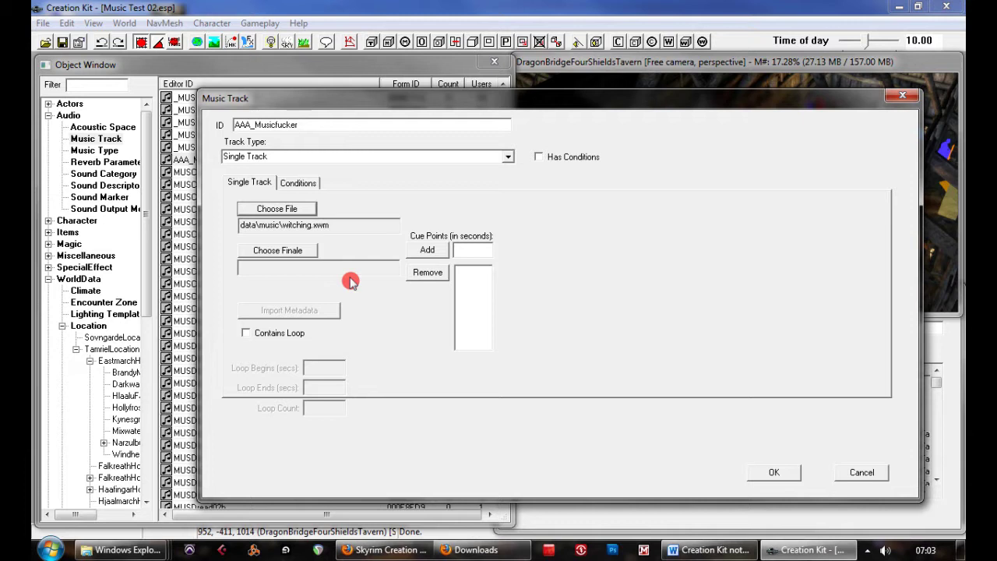
left_click(472, 249)
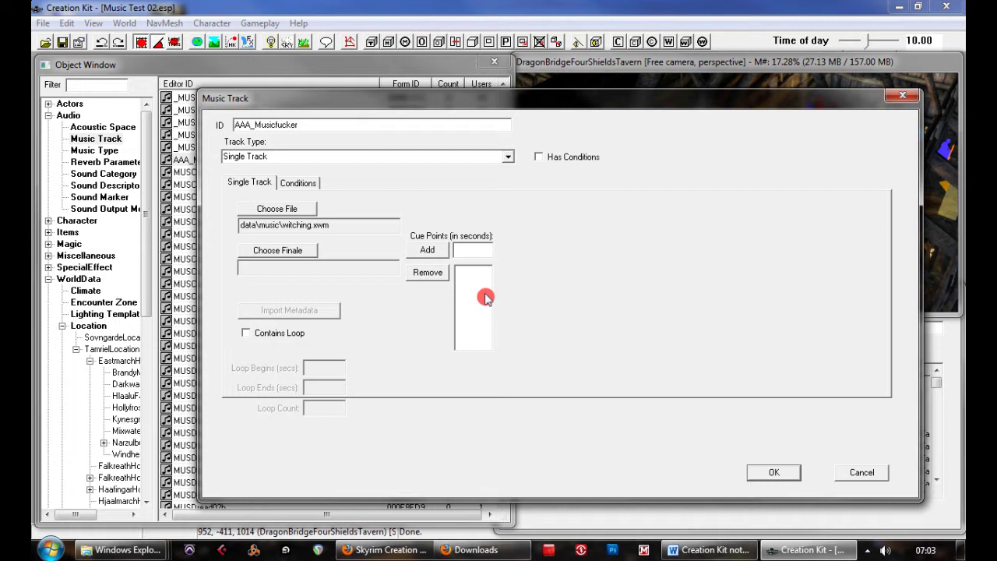
left_click(246, 333)
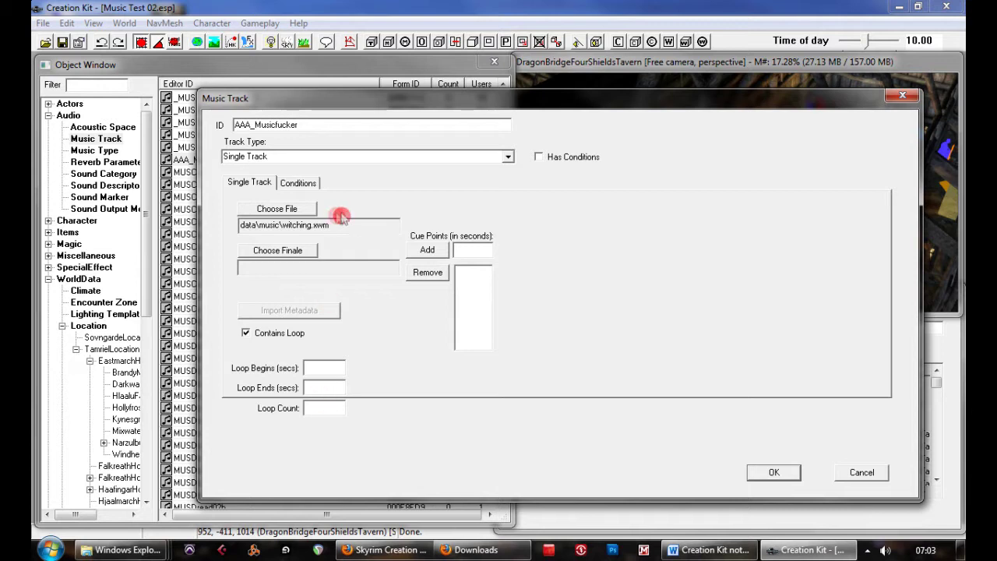
left_click(246, 334)
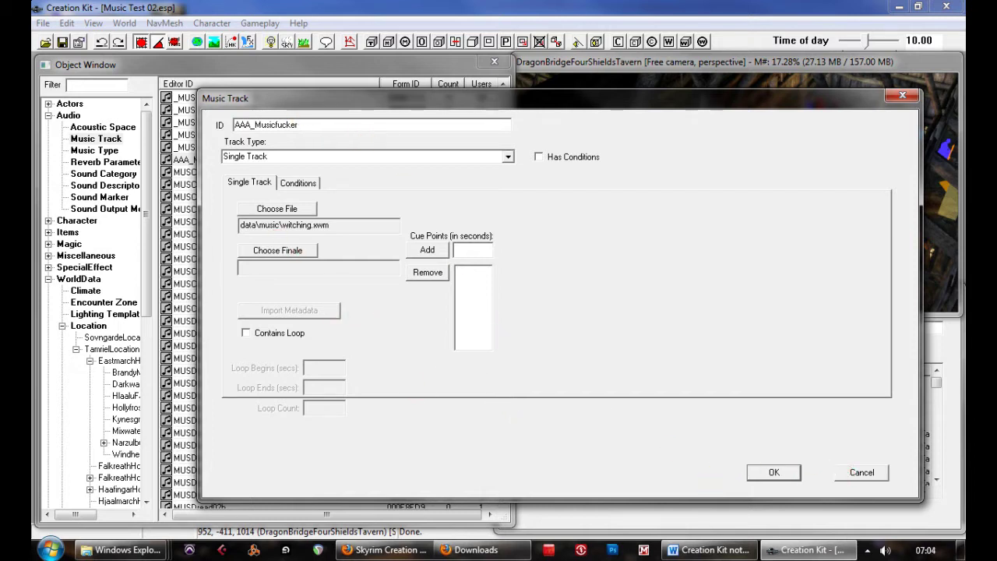
left_click_drag(330, 225, 282, 224)
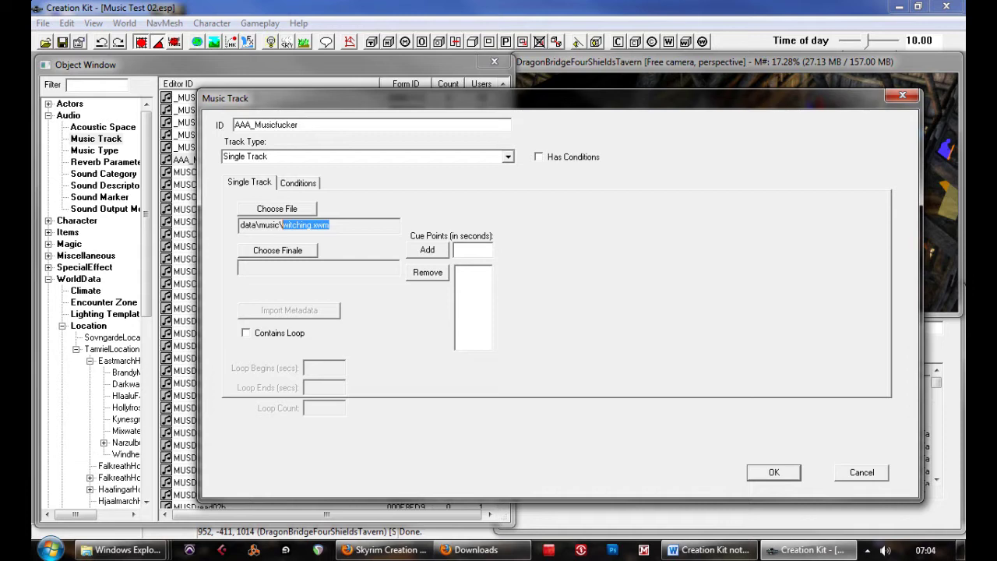
left_click(429, 230)
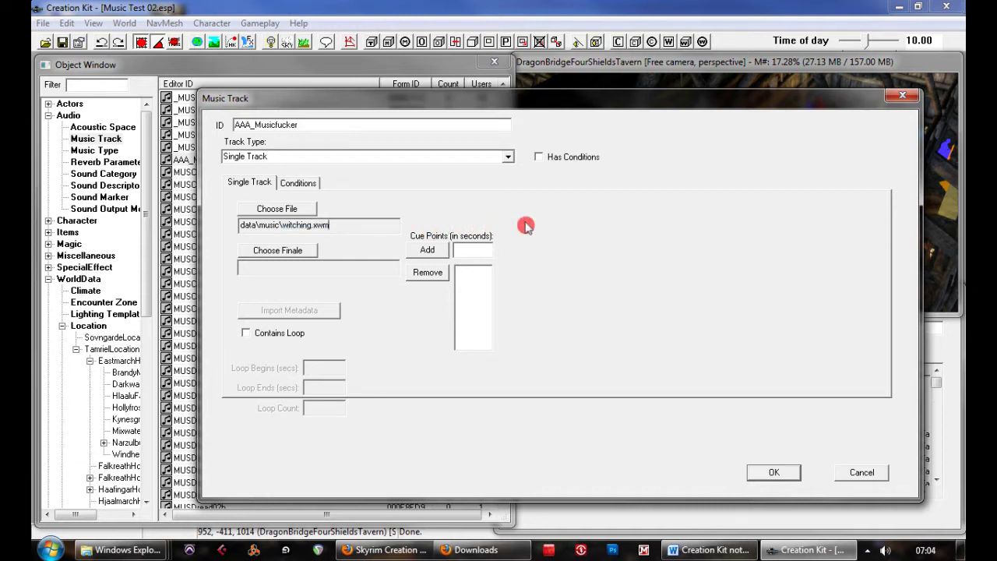
left_click(866, 473)
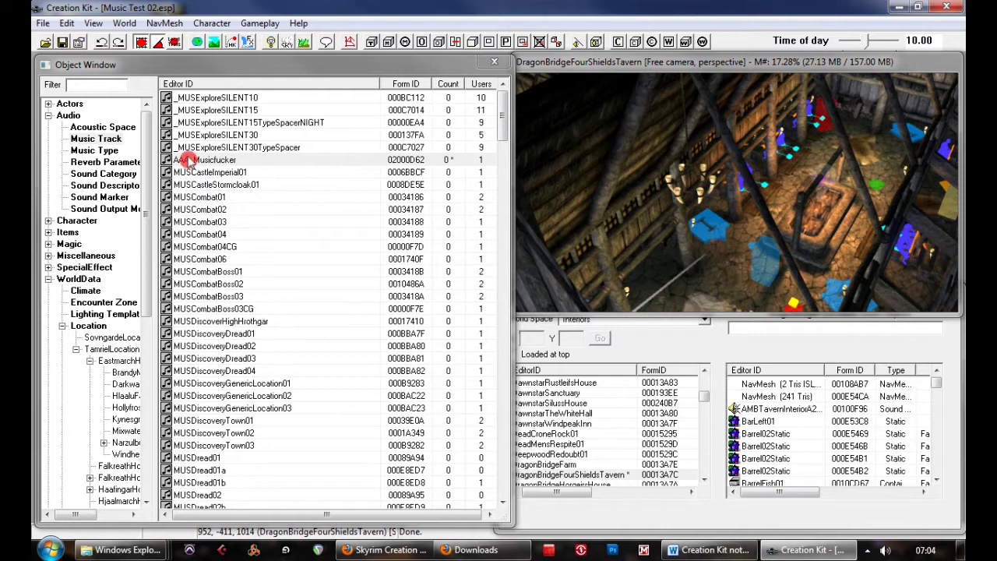
- Open the new AAA tracklist record from the Music Type list
left_click(102, 150)
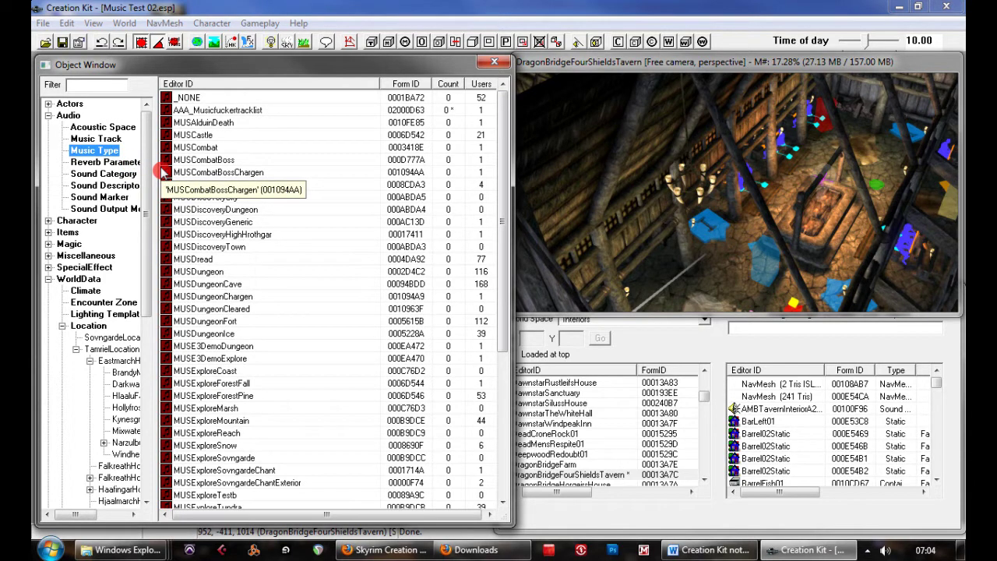
left_click(236, 111)
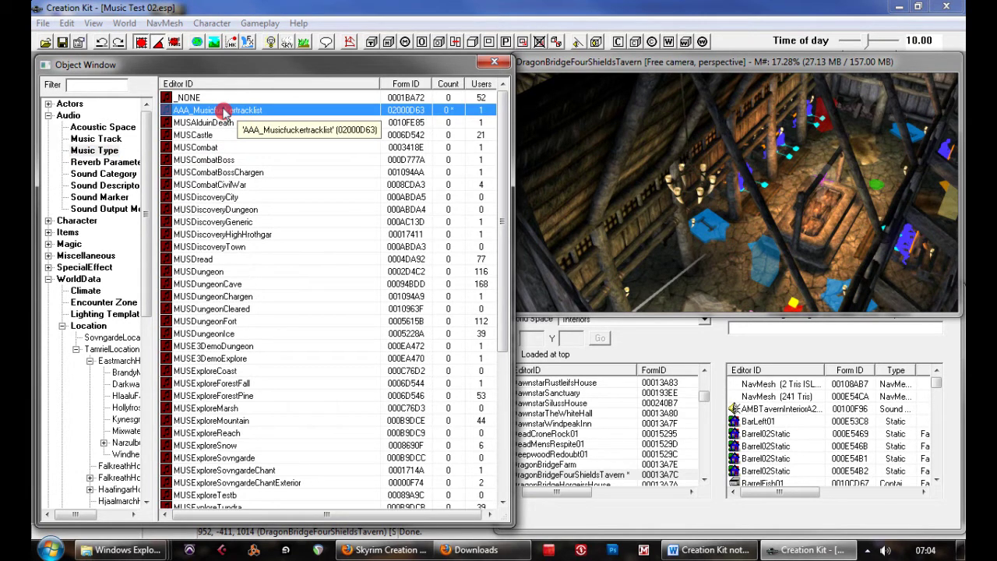
double_click(223, 110)
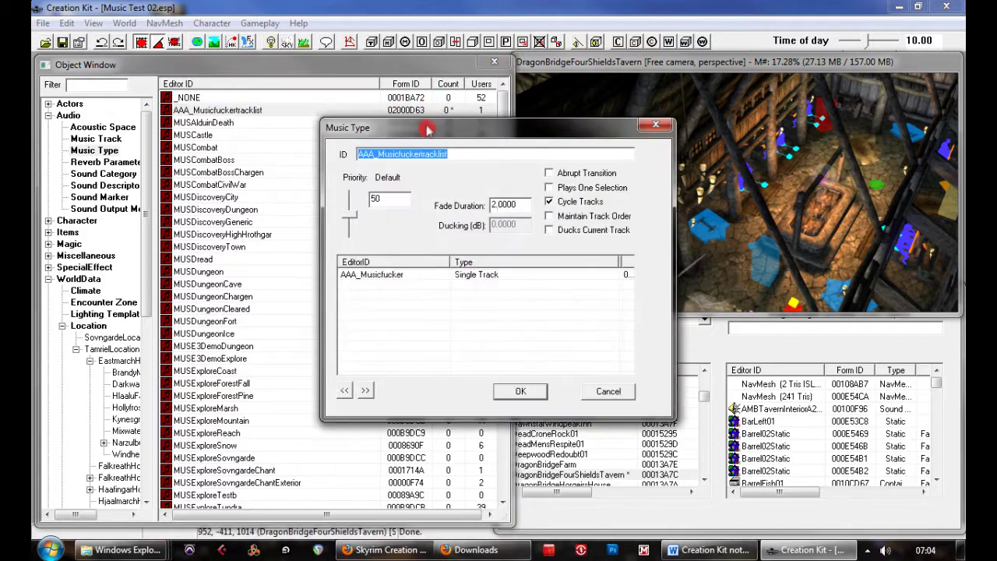
left_click_drag(420, 125, 494, 164)
left_click(522, 184)
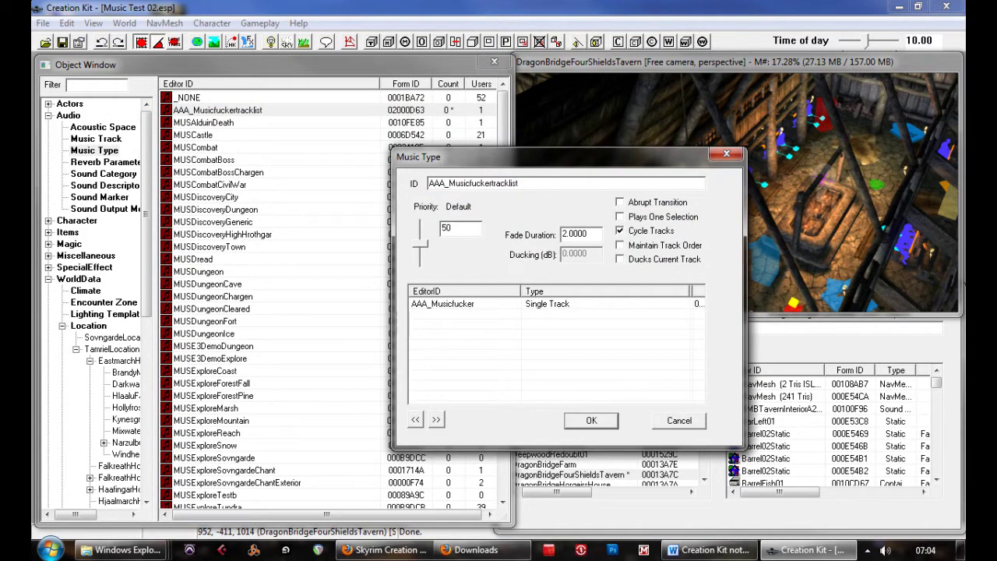
- Inspect the custom single track in its playlist, then cancel without changes
left_click(441, 304)
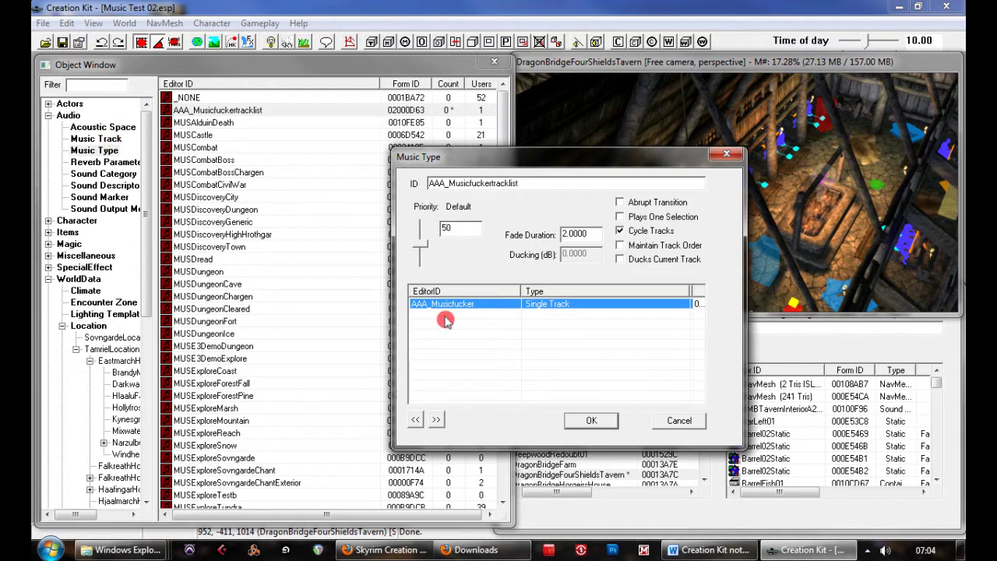
left_click(473, 341)
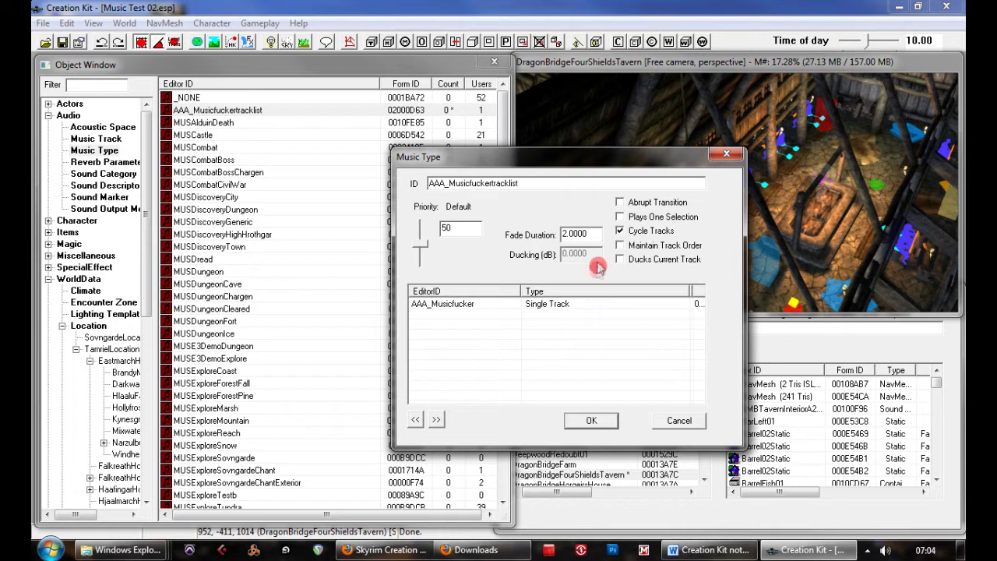
left_click(458, 304)
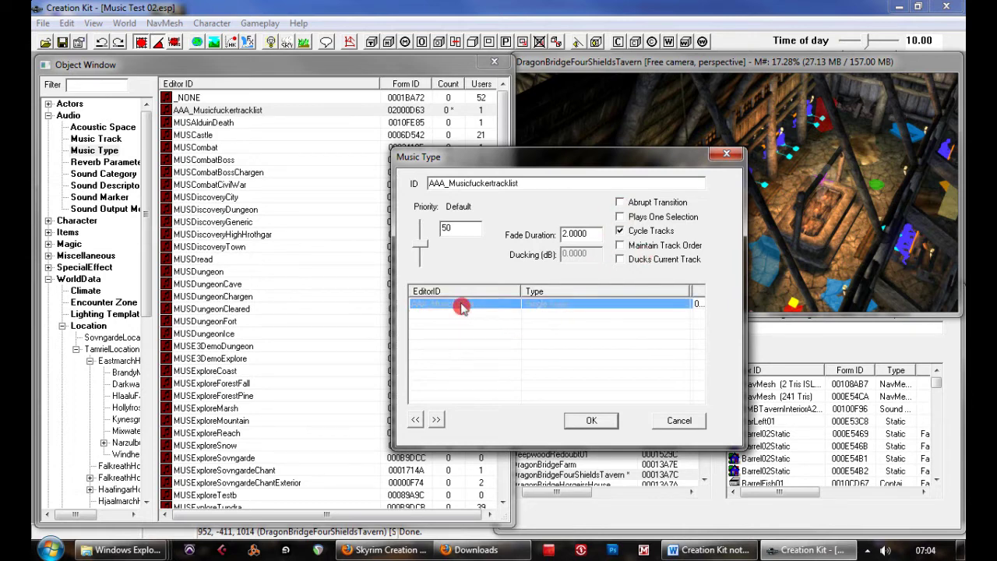
left_click(463, 325)
left_click(463, 305)
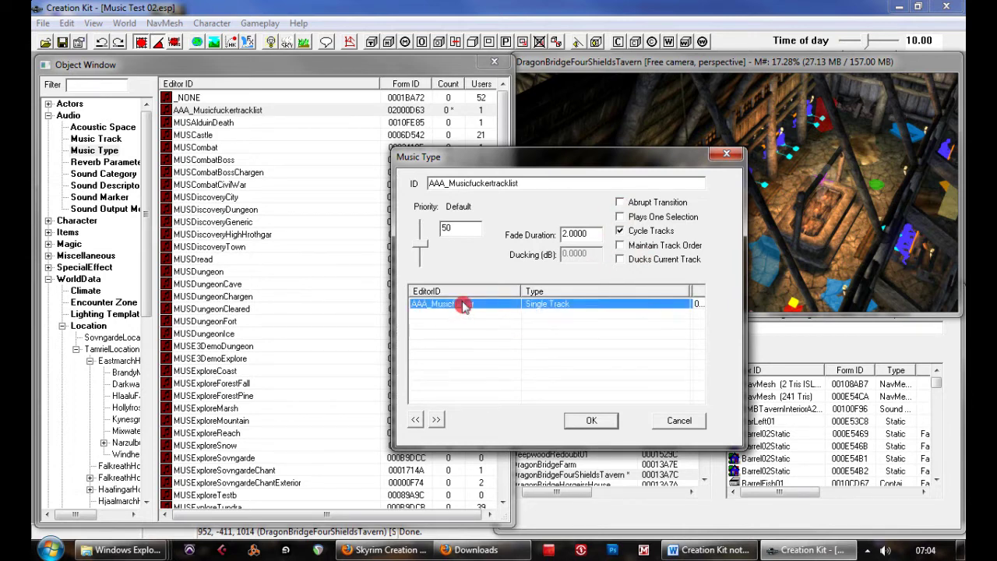
left_click(491, 339)
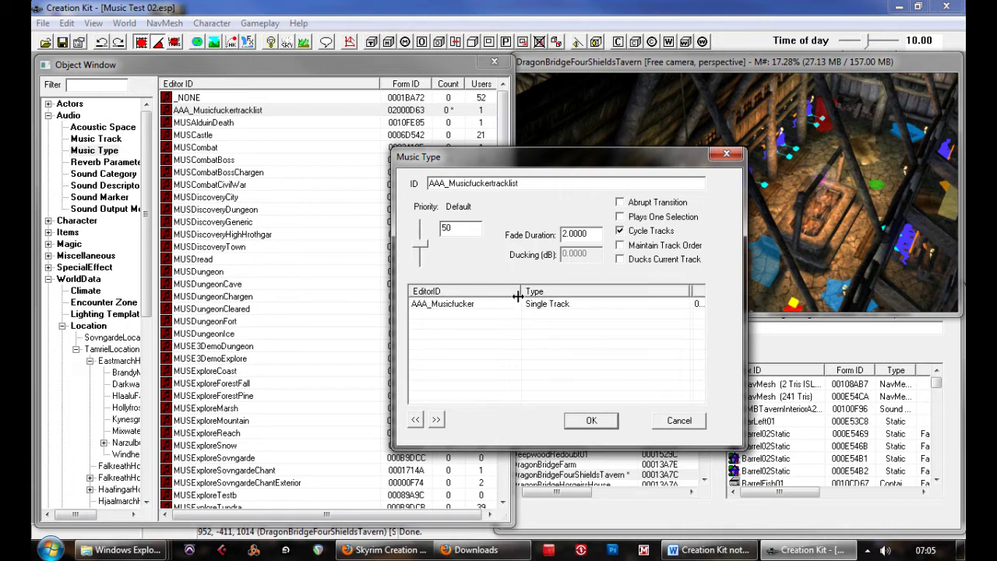
left_click(580, 422)
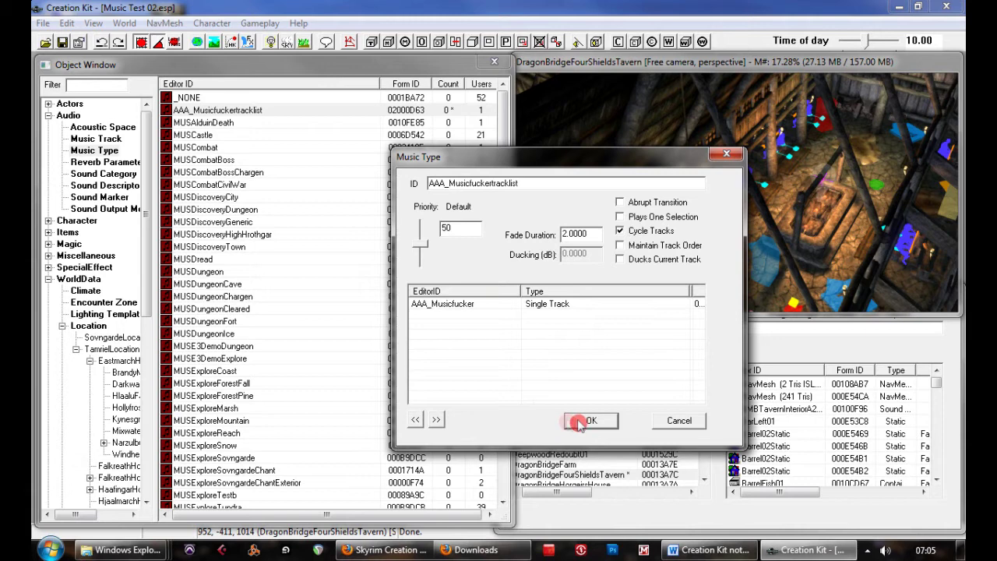
left_click(677, 421)
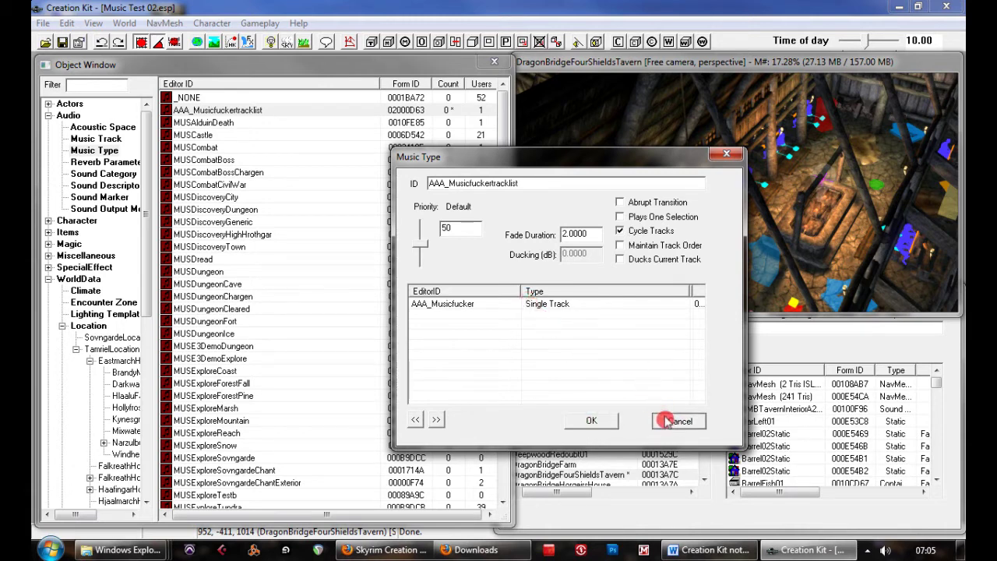
left_click(671, 424)
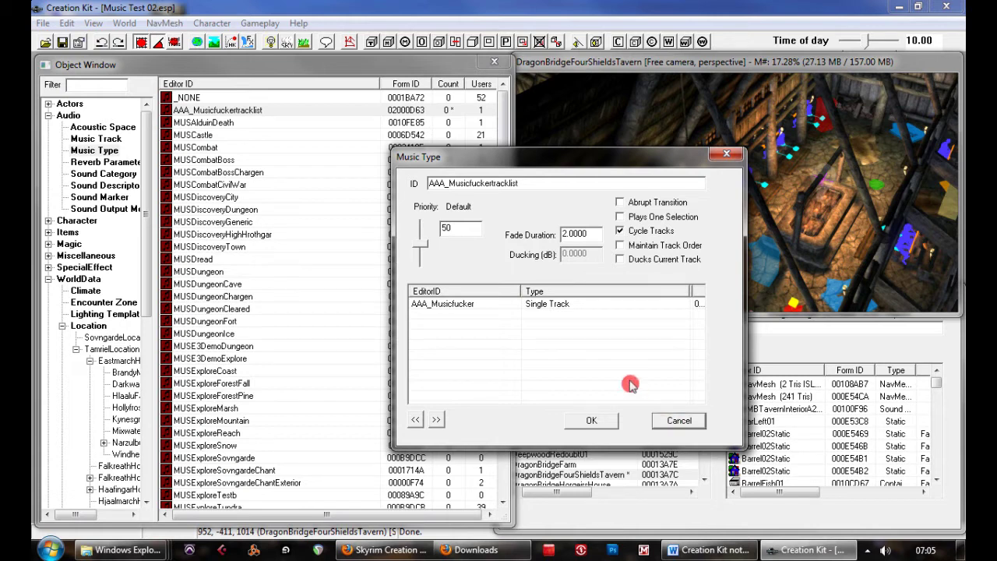
left_click(664, 423)
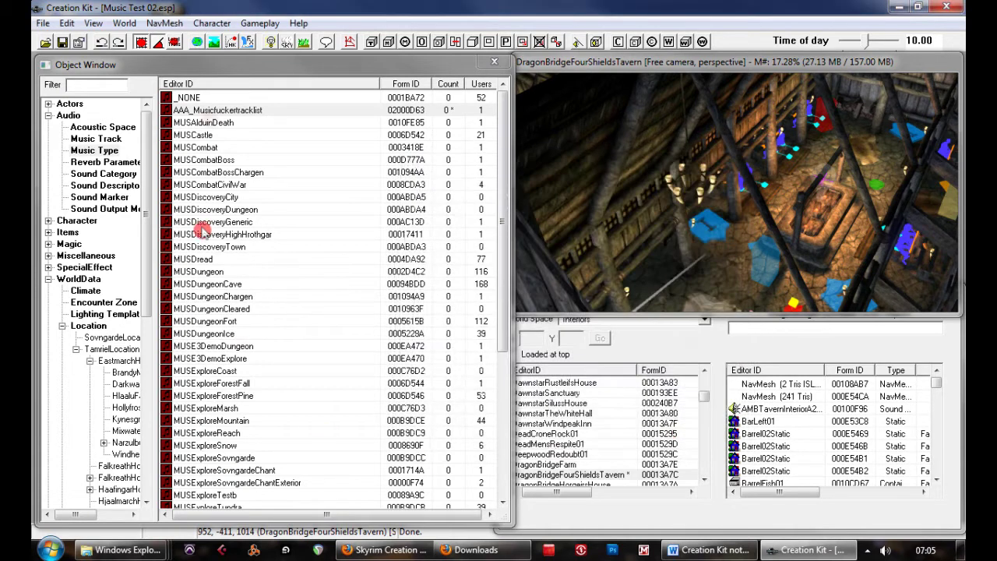
- Bring the Cell View forward and open the DragonBridgeFourShieldsTavern cell for editing
left_click(224, 110)
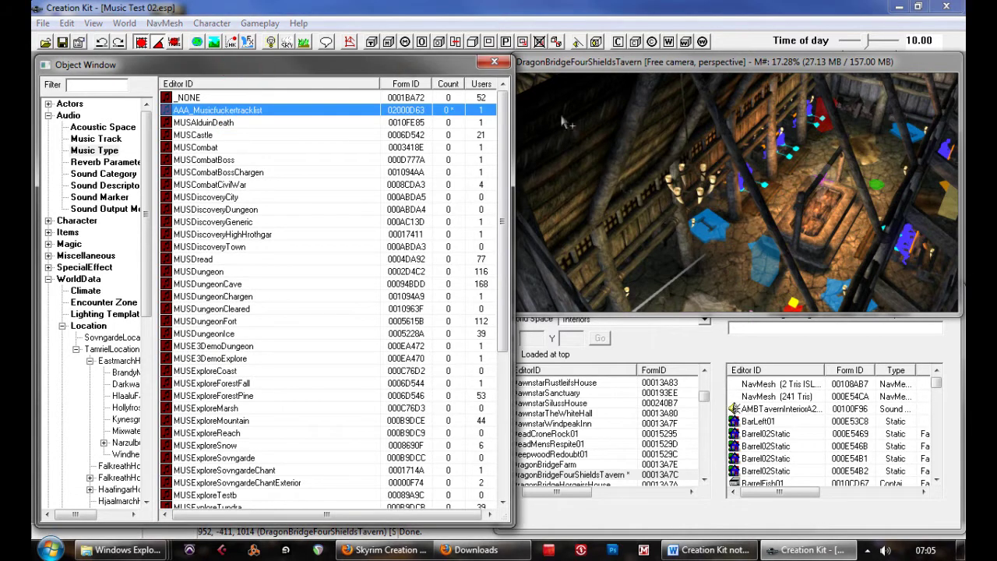
left_click(707, 333)
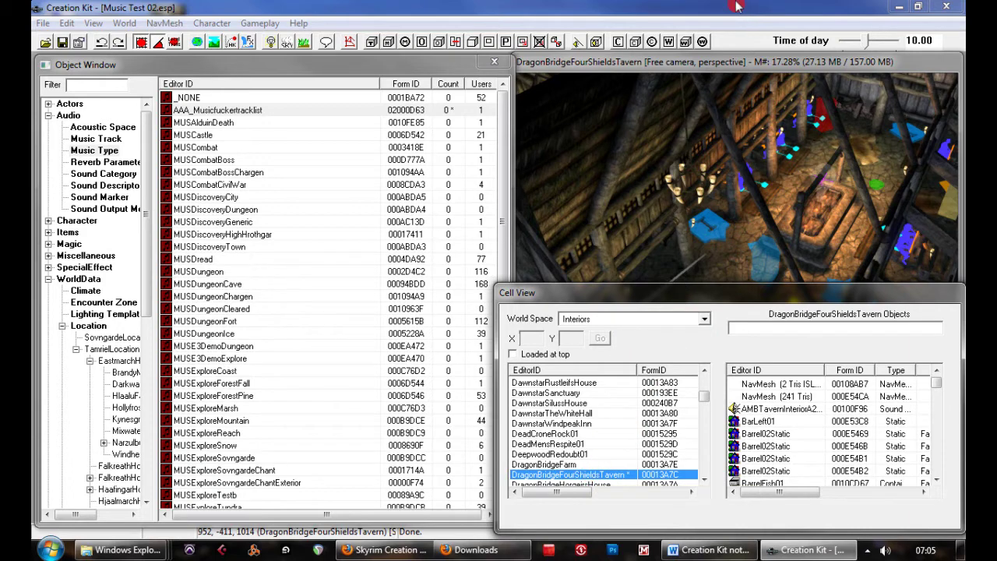
left_click(713, 69)
scroll(705, 261, "down", 3)
scroll(705, 261, "up", 5)
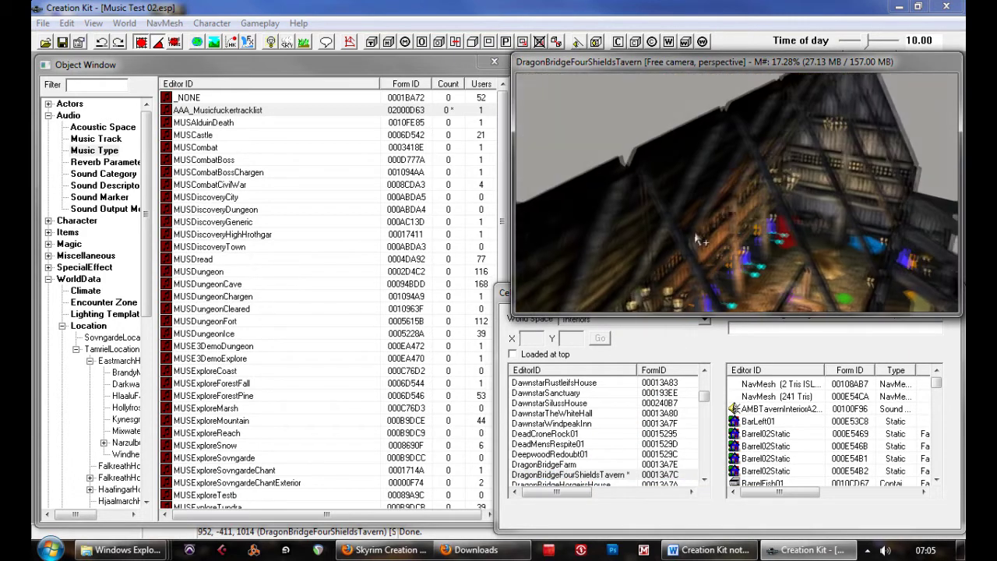
left_click(582, 474)
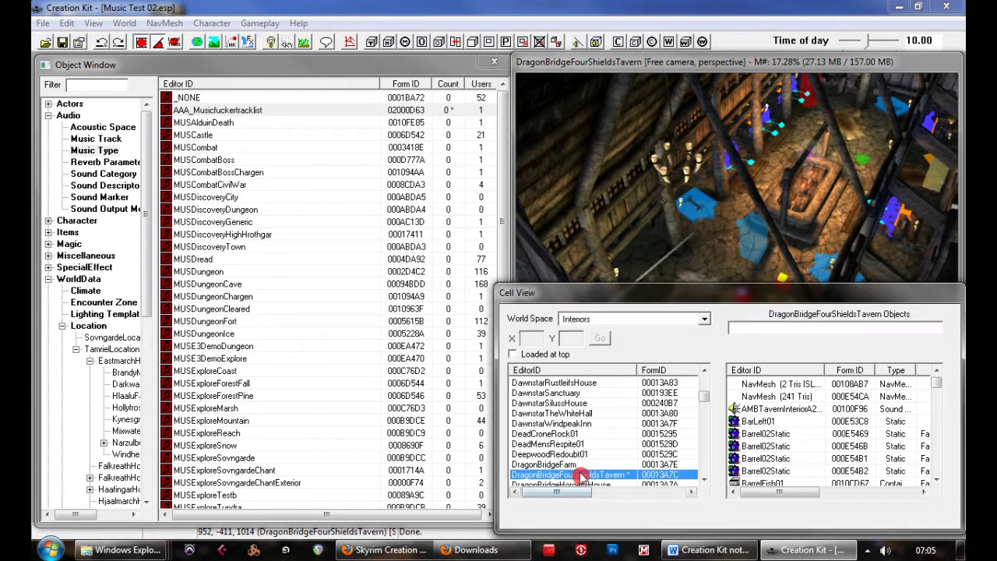
right_click(584, 474)
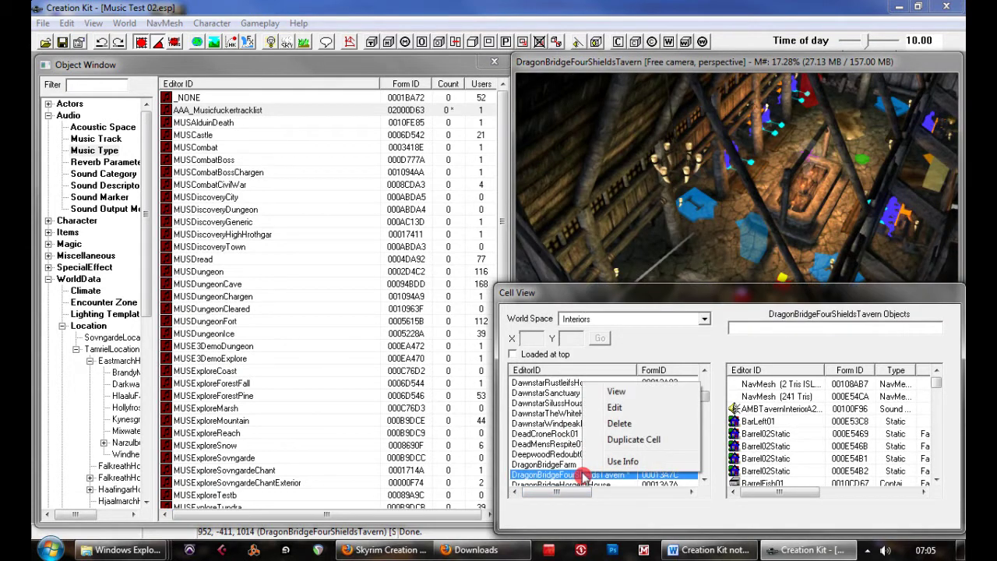
left_click(617, 409)
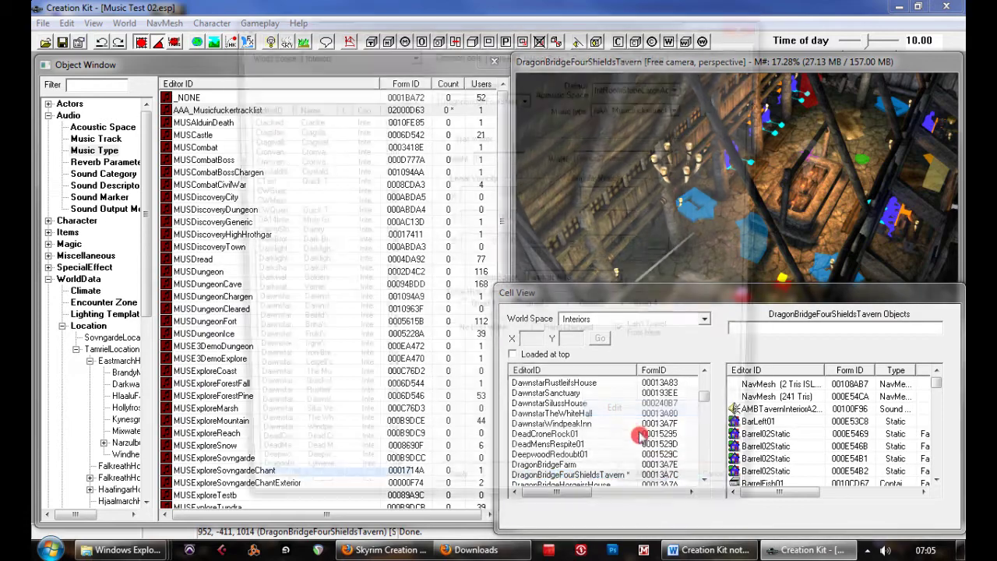
- Set the tavern cell's Music type to the AAA tracklist and close the Cell dialog
left_click_drag(536, 25, 611, 31)
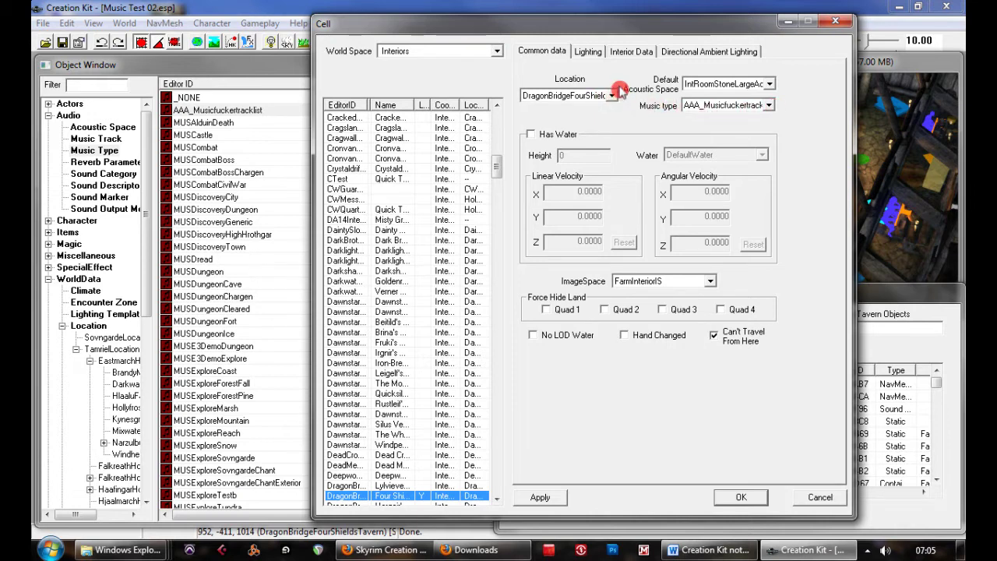
left_click(768, 105)
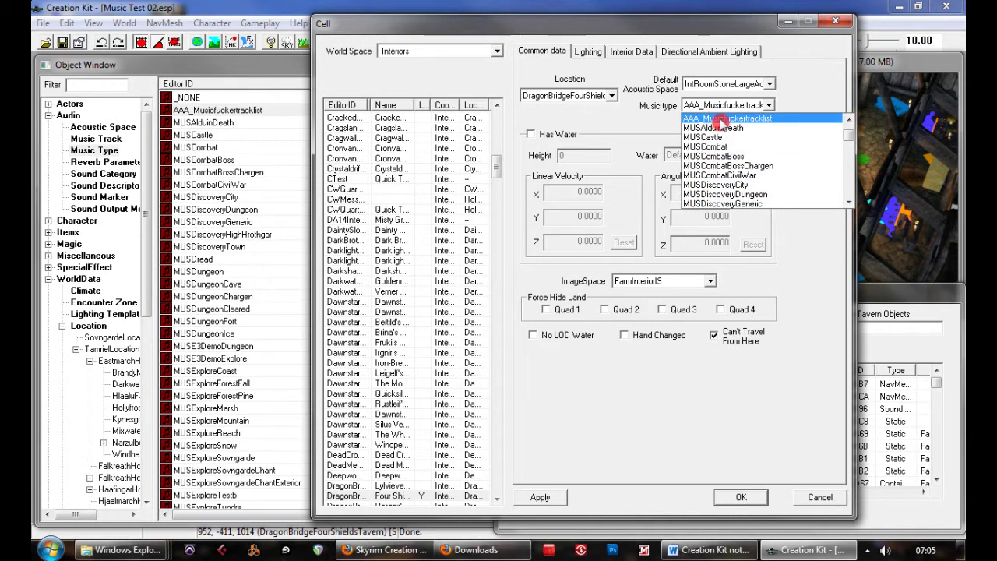
left_click(722, 122)
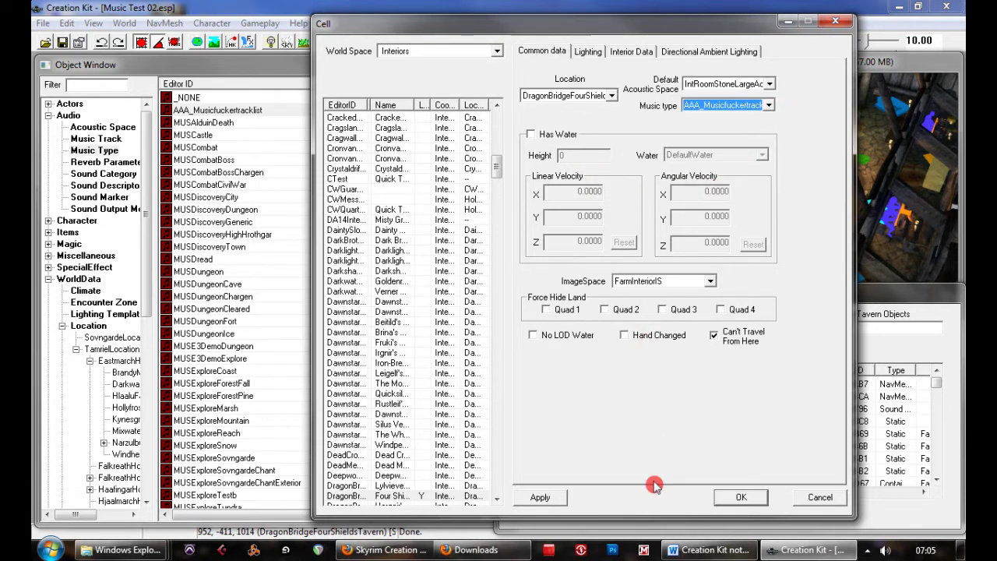
left_click(737, 497)
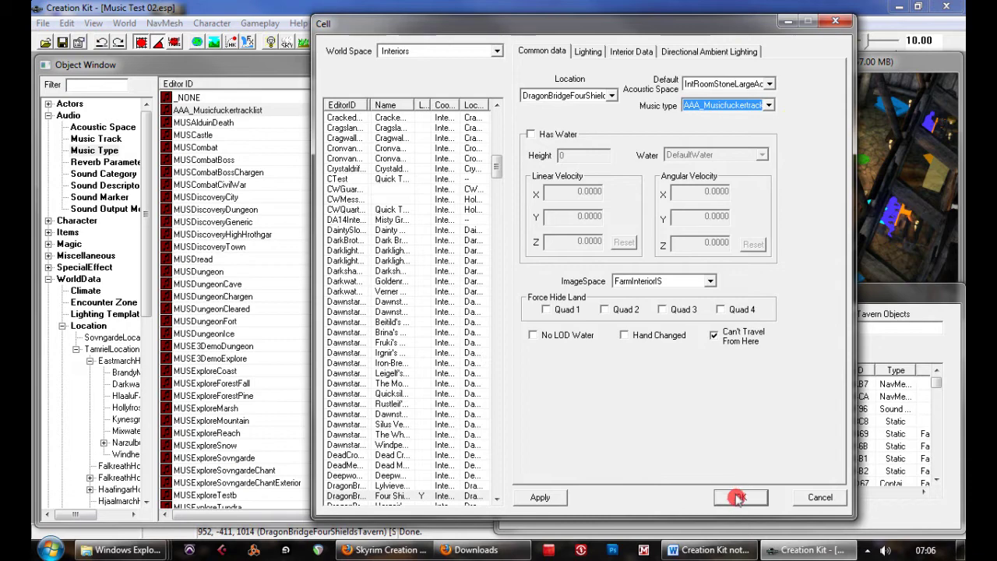
left_click(820, 497)
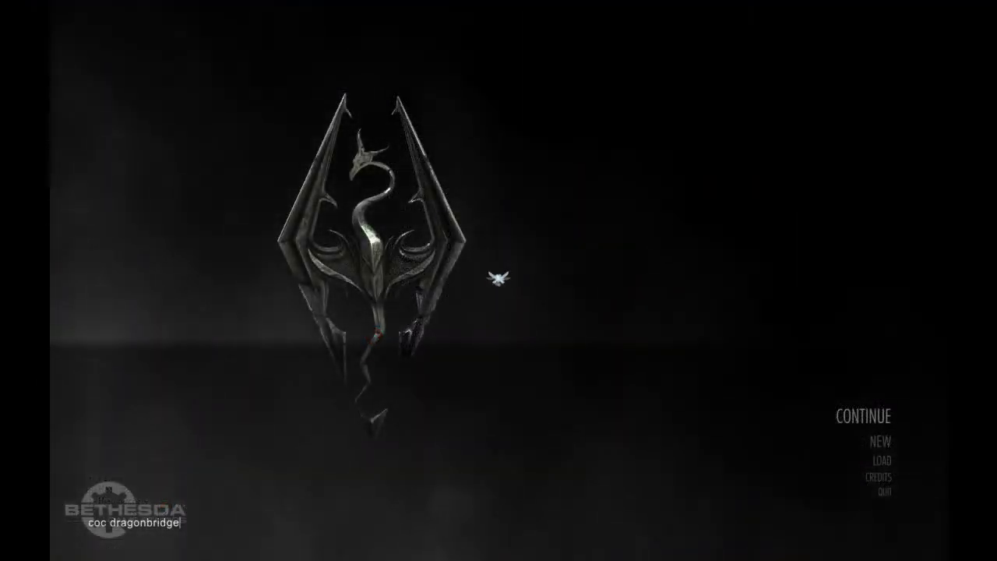
- Extend the console command to coc dragonbridgefourshieldstavern
type("four")
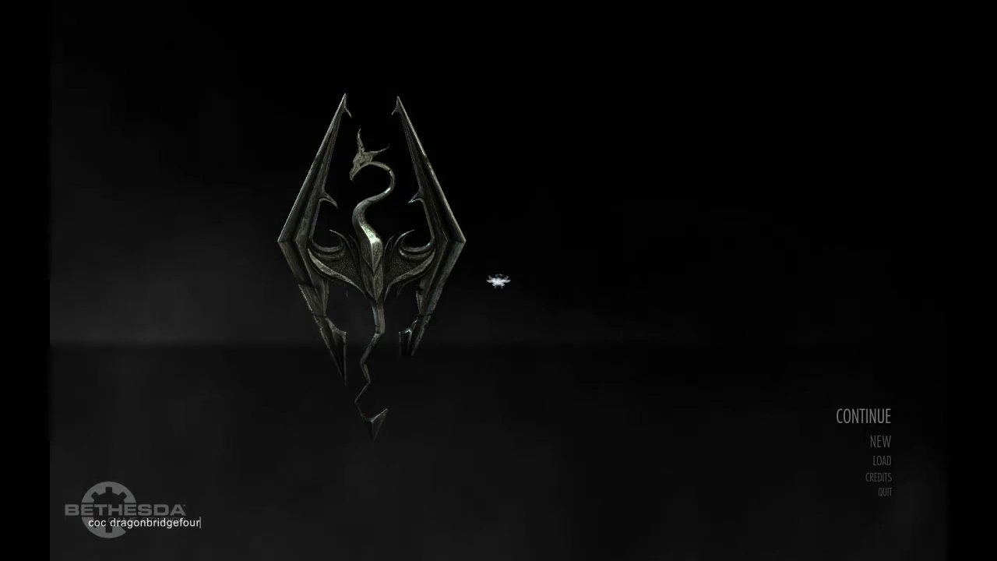
type("shieldstavern")
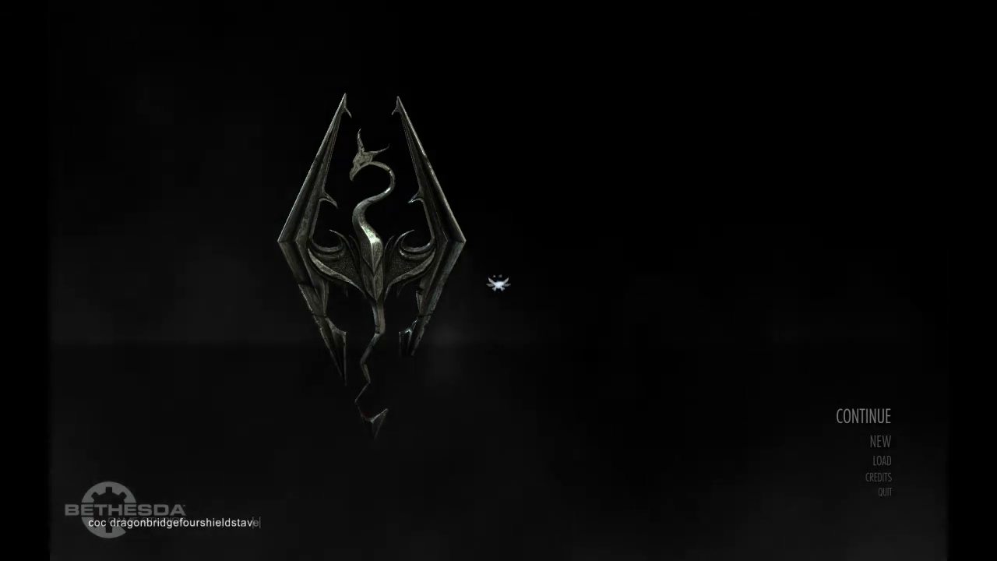